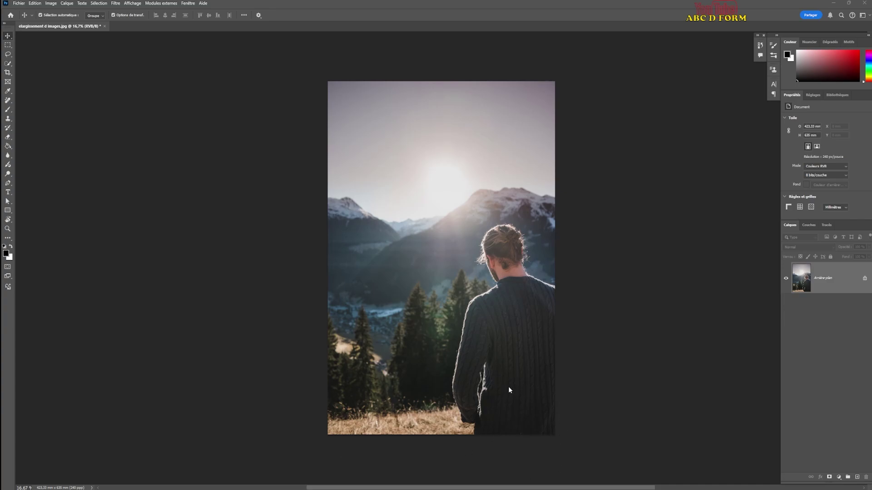
# Extend the canvas beyond the photo's right edge with the Crop tool to about 550 mm wide and fill it using Generative Expand.
pyautogui.click(8, 73)
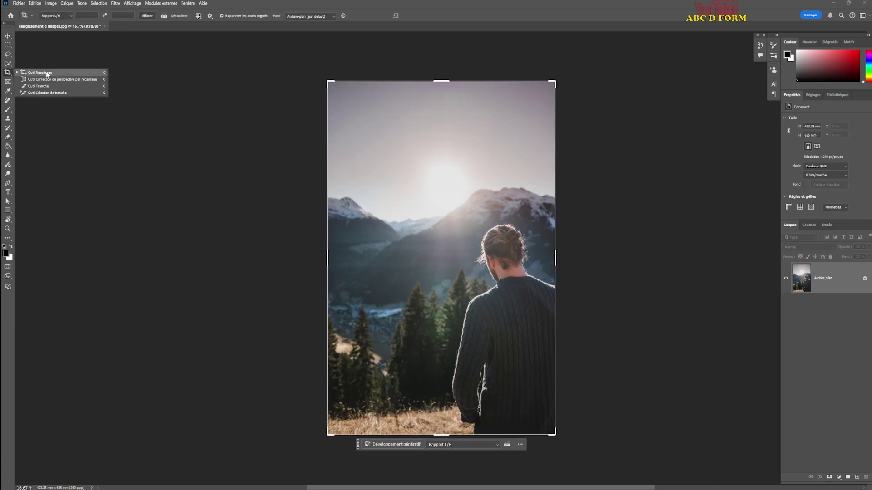
pyautogui.click(273, 266)
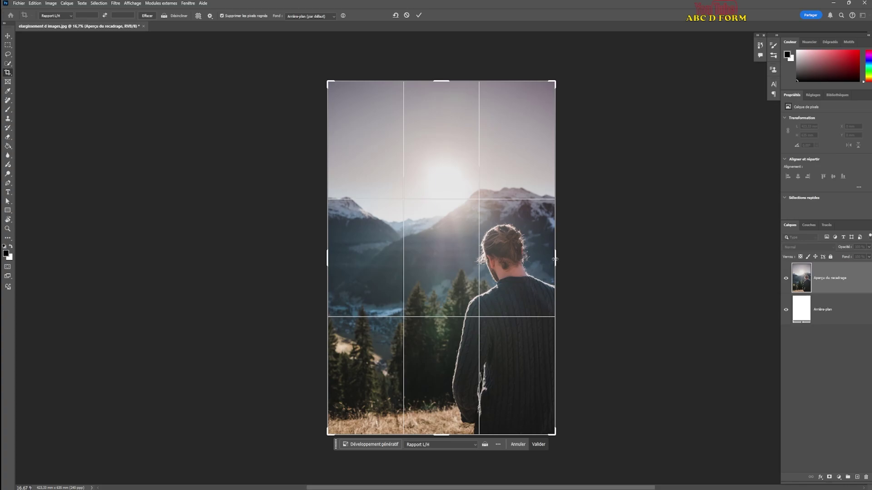
pyautogui.moveTo(555, 260); pyautogui.dragTo(580, 265)
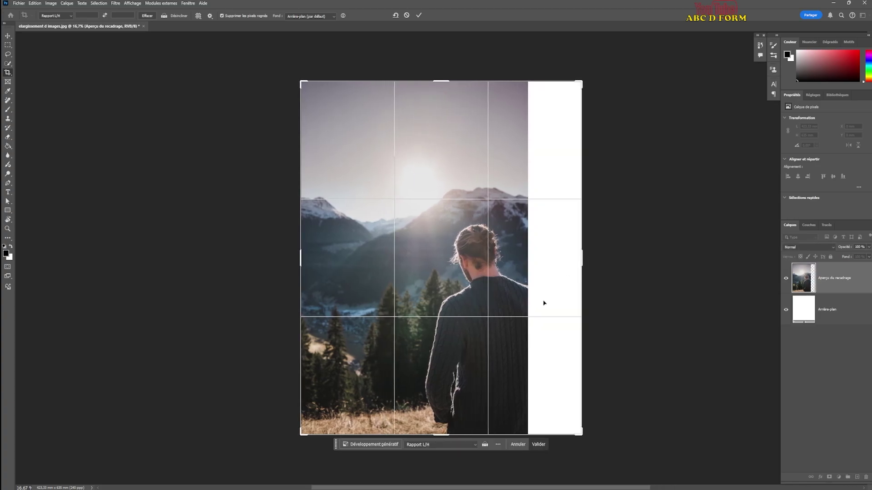
pyautogui.moveTo(440, 436); pyautogui.dragTo(442, 457)
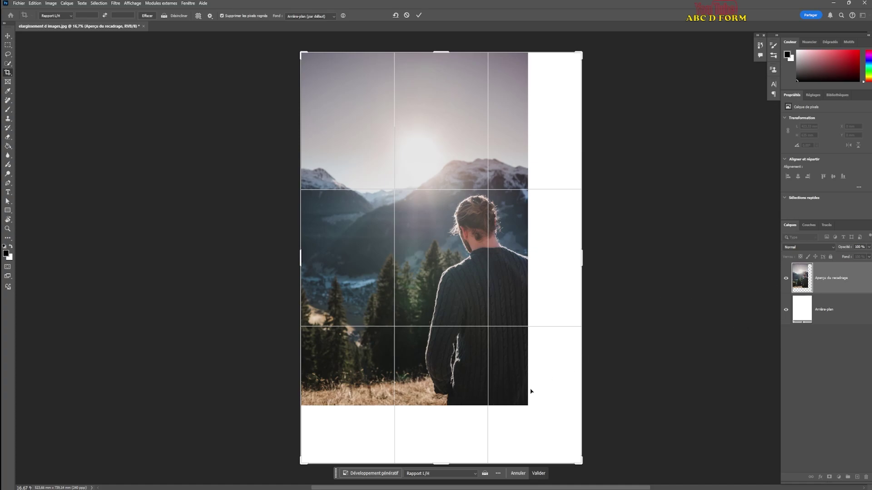
pyautogui.moveTo(439, 462); pyautogui.dragTo(438, 435)
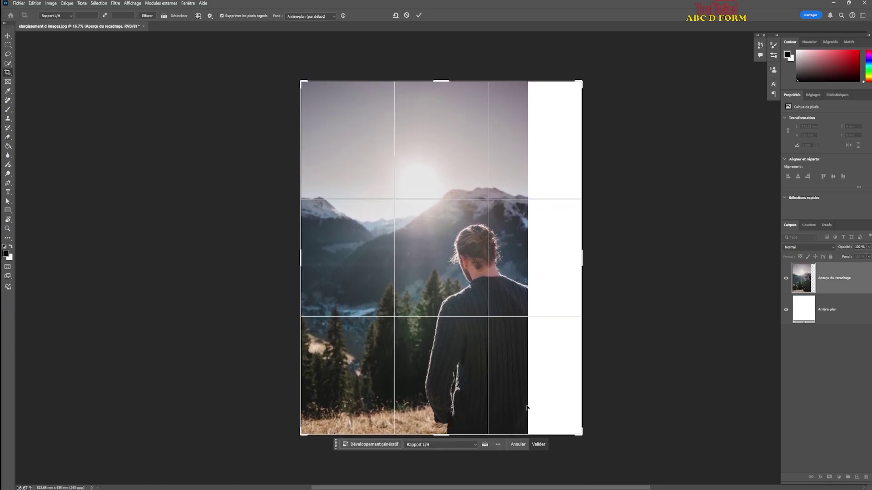
pyautogui.moveTo(583, 258); pyautogui.dragTo(590, 258)
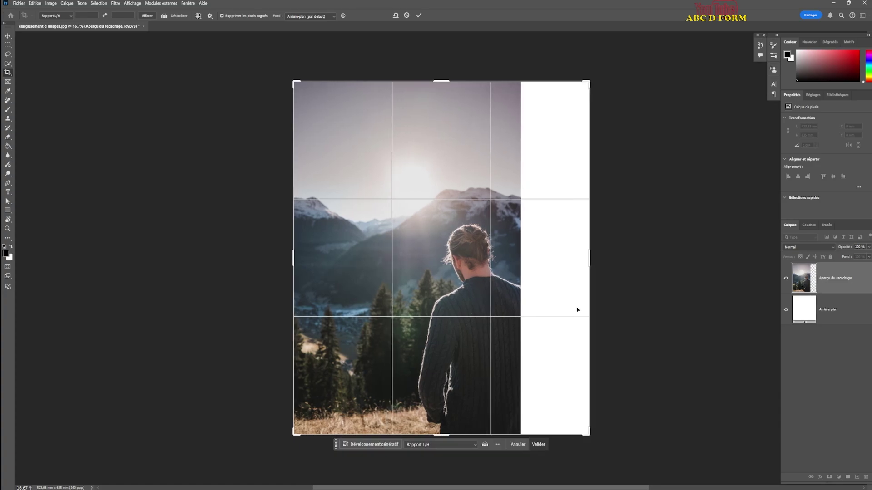
pyautogui.click(376, 444)
pyautogui.click(530, 444)
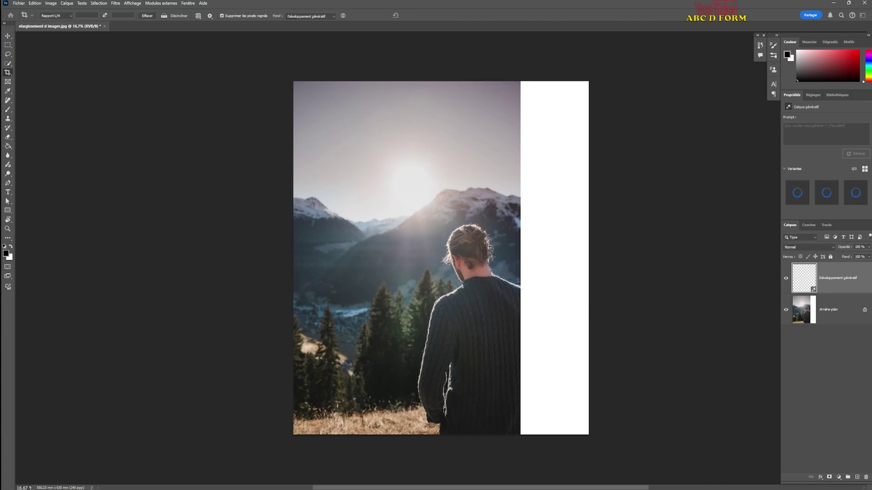
# Preview the second and third generated variants of the area added on the photo's right.
pyautogui.moveTo(814, 198)
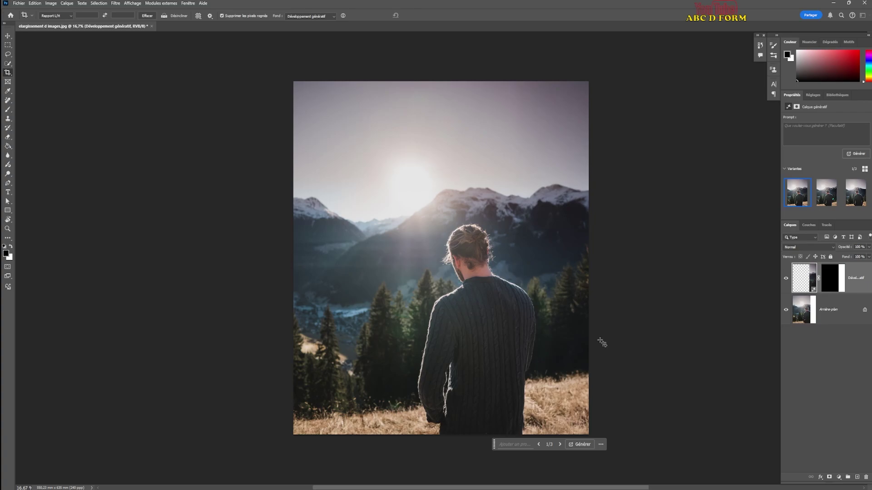
pyautogui.click(826, 192)
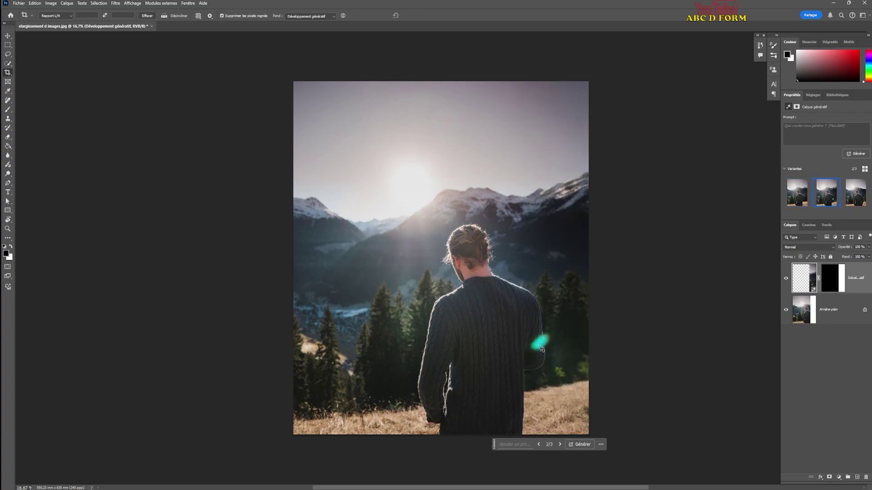
pyautogui.click(856, 195)
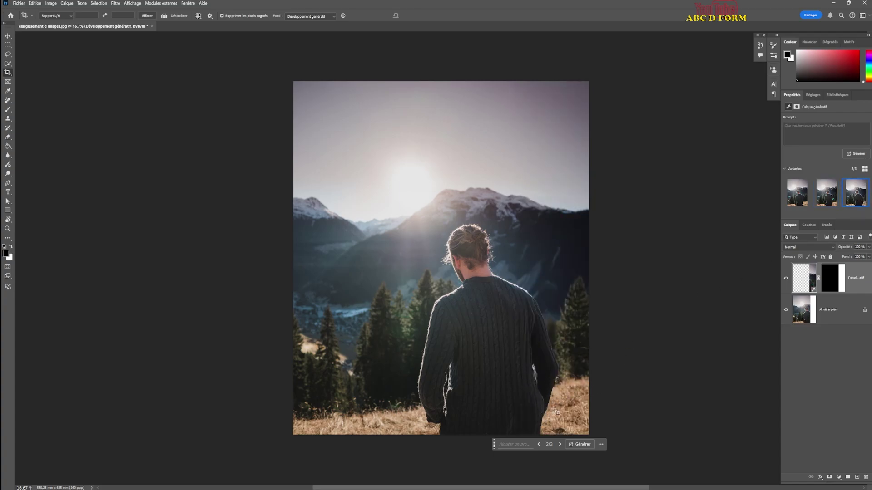
# Generate another set of variants for the expanded right side and select the third new one.
pyautogui.click(858, 155)
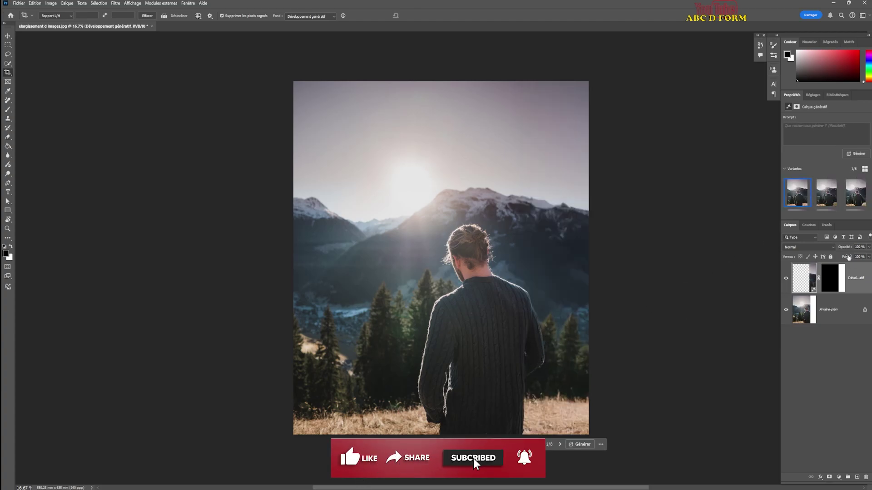
pyautogui.click(830, 199)
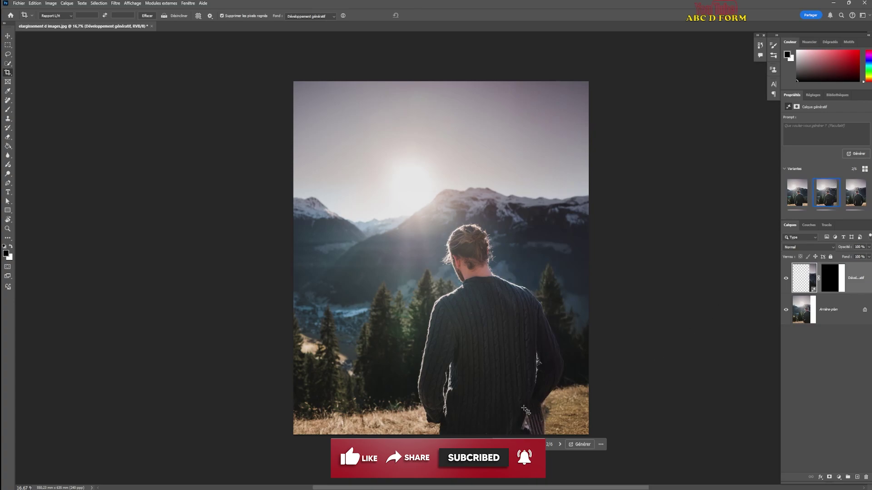
pyautogui.click(855, 201)
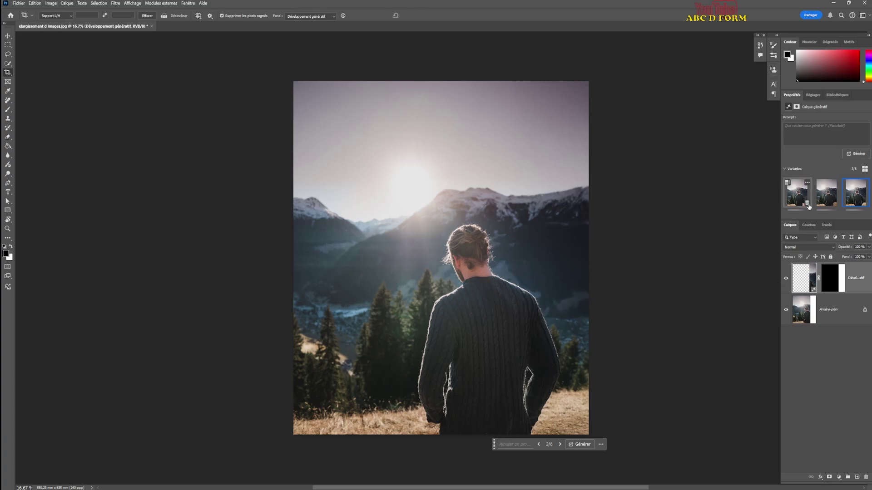
# Delete all the other generated variants, keeping only the selected one.
pyautogui.click(807, 204)
pyautogui.click(807, 205)
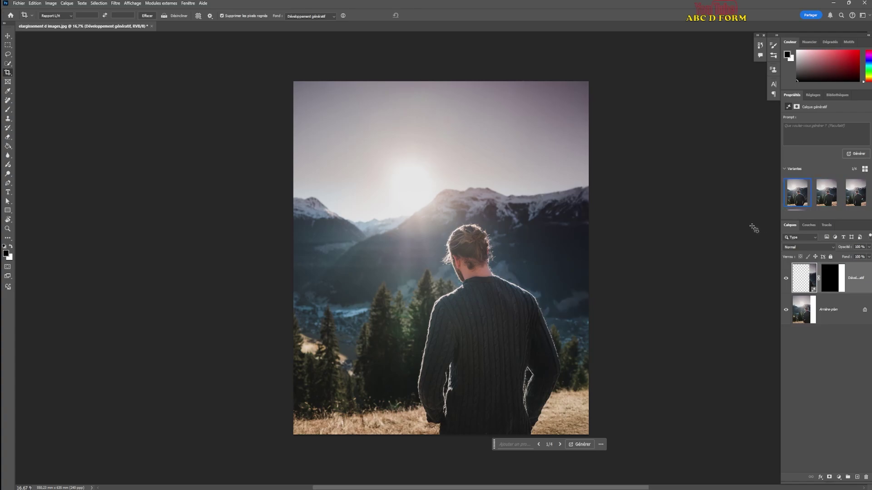
pyautogui.moveTo(866, 205)
pyautogui.click(865, 206)
pyautogui.click(835, 204)
pyautogui.moveTo(792, 187)
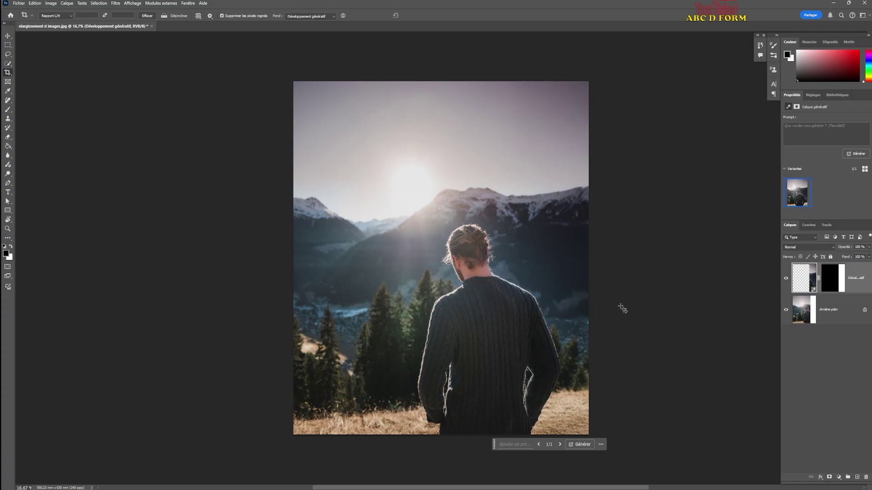
# Extend the canvas below the photo to about 728 mm high, generate the missing area, and choose the first variant.
pyautogui.click(412, 324)
pyautogui.moveTo(440, 434); pyautogui.dragTo(447, 464)
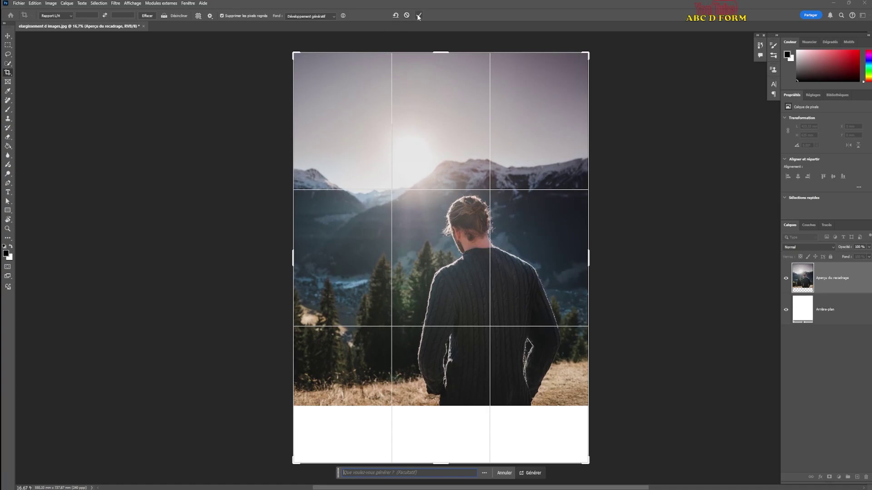
pyautogui.click(532, 473)
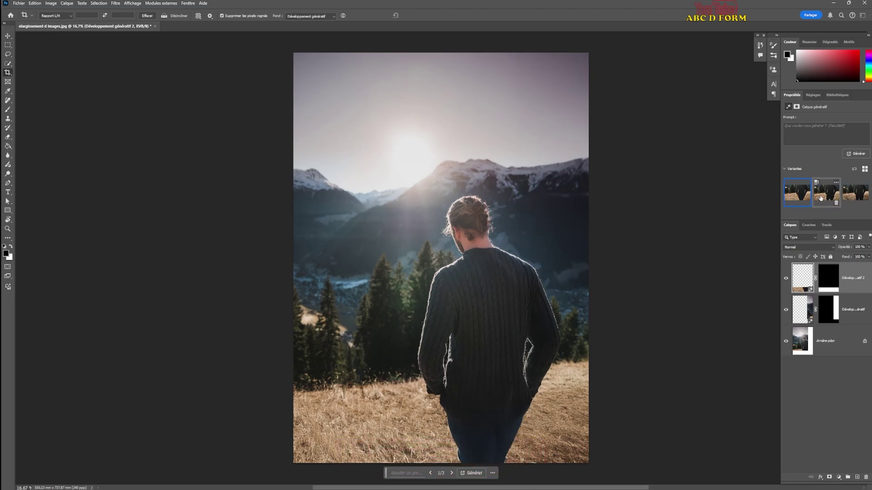
pyautogui.click(821, 198)
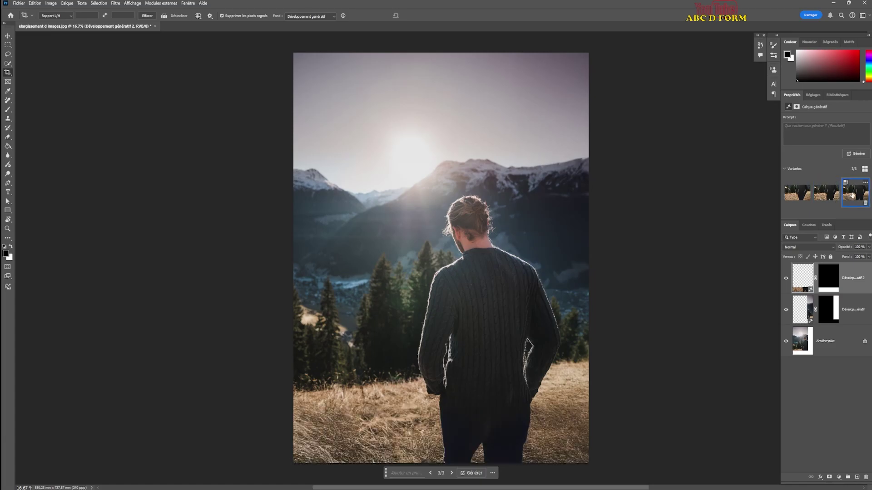
pyautogui.click(803, 196)
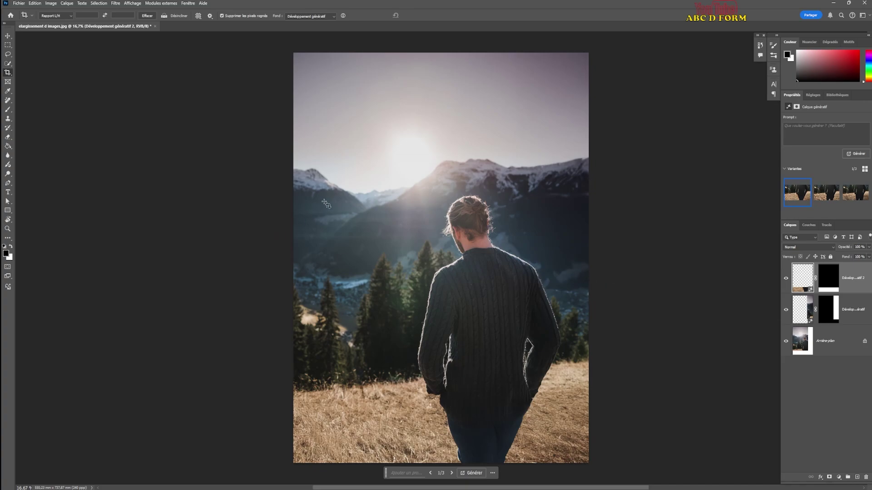
# Set the crop ratio to 16:9 and enlarge the crop frame beyond both sides of the photo.
pyautogui.click(327, 204)
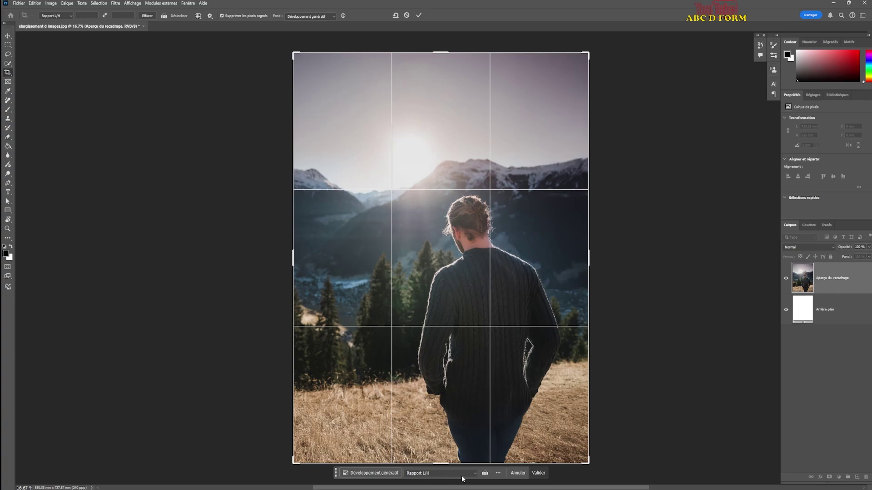
pyautogui.click(476, 475)
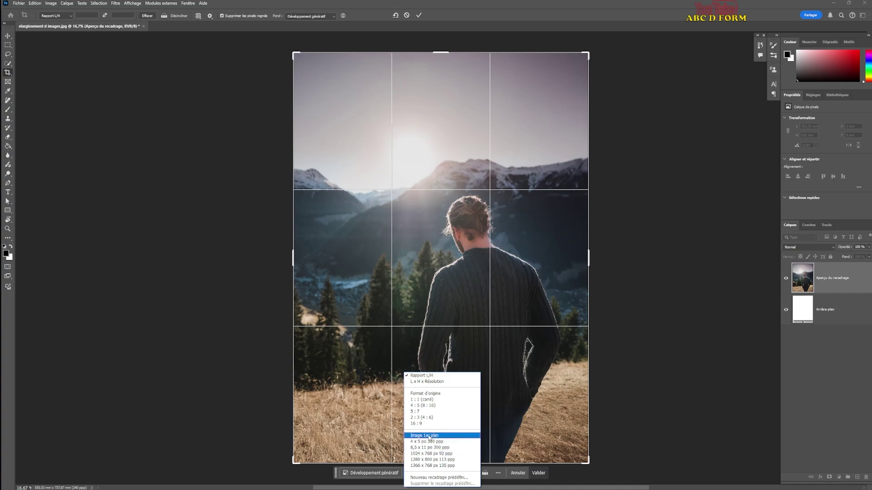
pyautogui.click(423, 424)
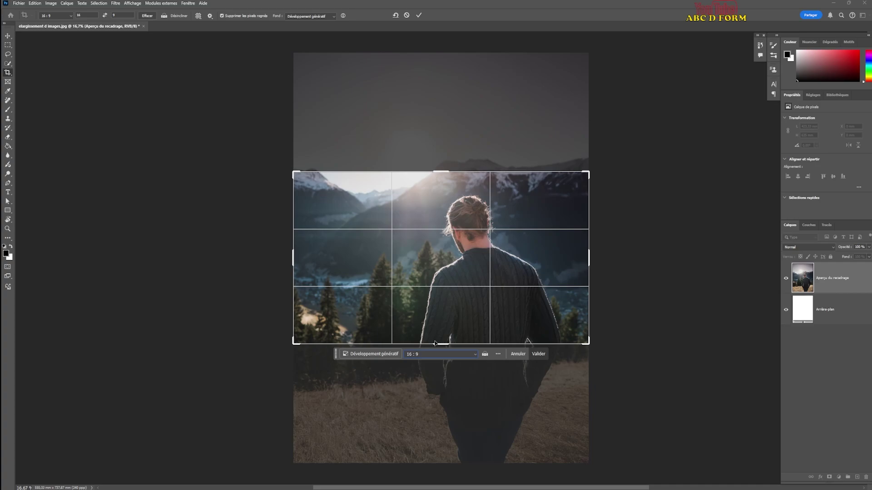
pyautogui.moveTo(439, 343); pyautogui.dragTo(440, 353)
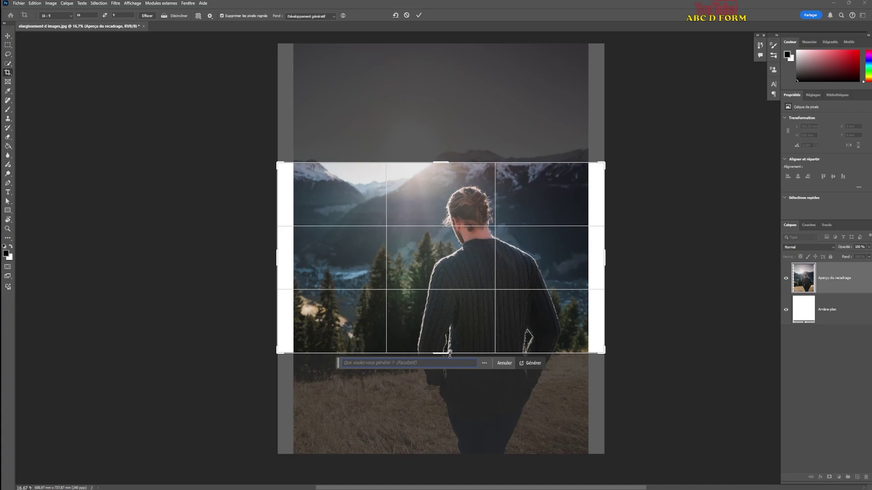
pyautogui.moveTo(275, 259)
pyautogui.mouseDown()
pyautogui.moveTo(241, 257)
pyautogui.moveTo(259, 257)
pyautogui.mouseUp()
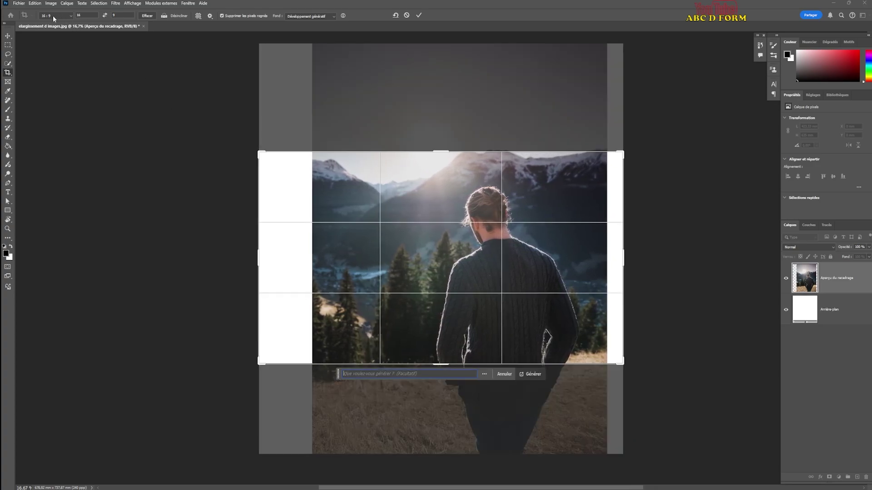
# Swap the crop ratio's width and height to portrait 9:16, and swap them back to landscape 16:9.
pyautogui.click(69, 17)
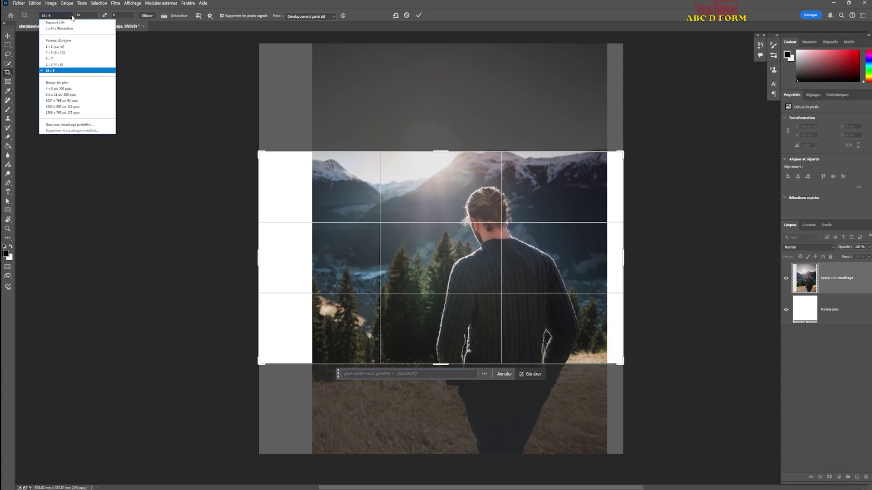
pyautogui.click(72, 18)
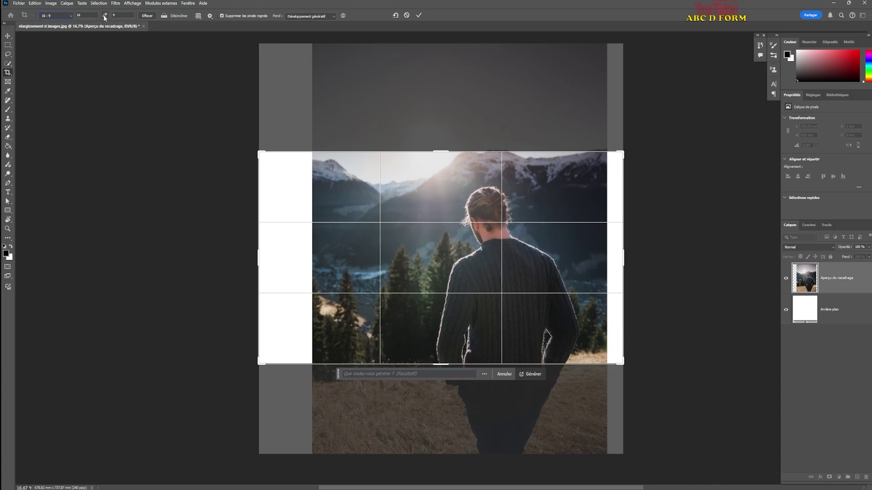
pyautogui.click(104, 16)
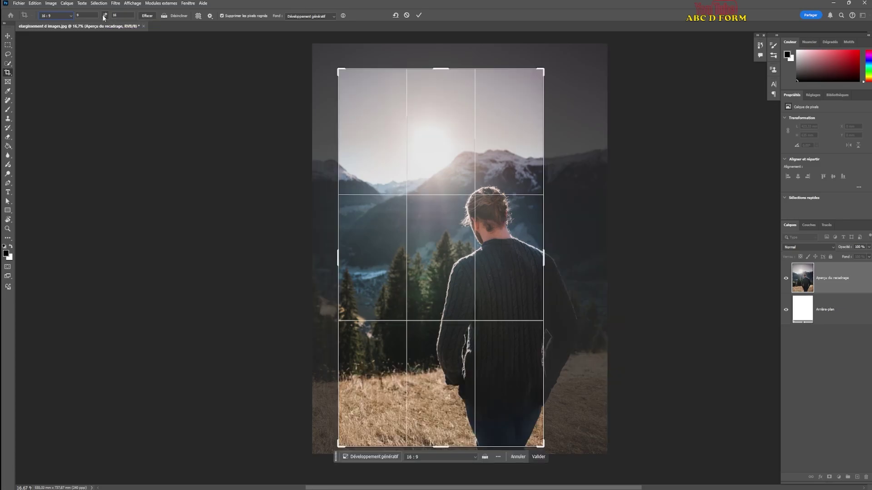
pyautogui.click(105, 16)
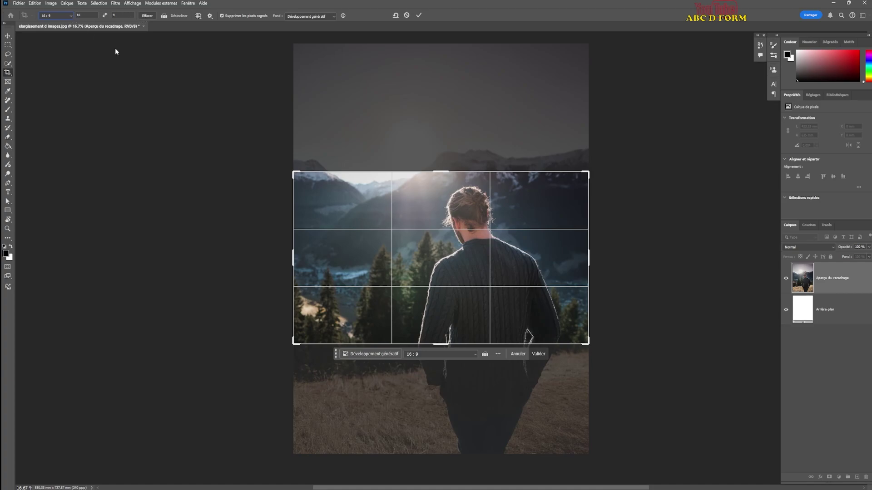
pyautogui.click(71, 17)
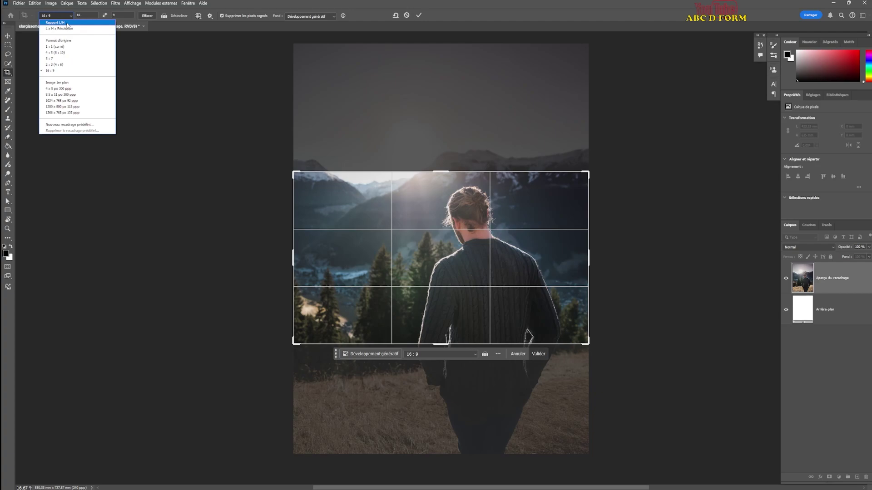
pyautogui.click(72, 17)
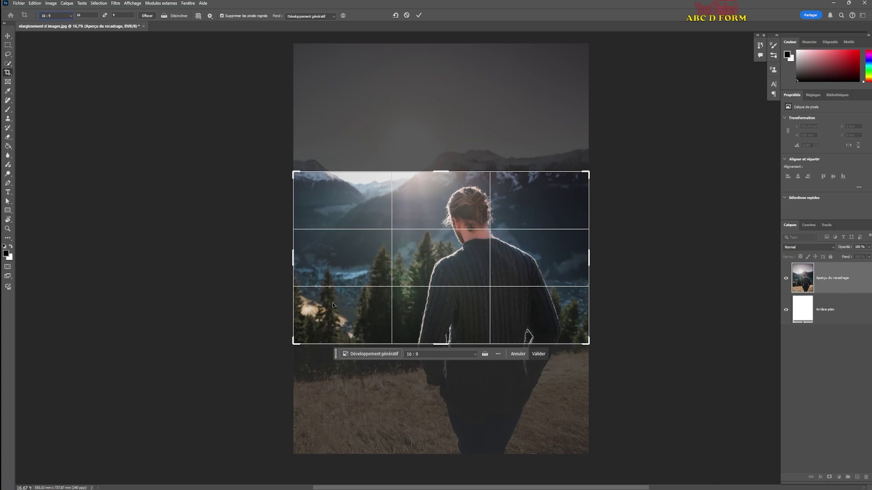
# Widen the 16:9 crop frame past both sides of the photo to about 699 × 393 mm and generate the expansion.
pyautogui.moveTo(589, 261); pyautogui.dragTo(606, 260)
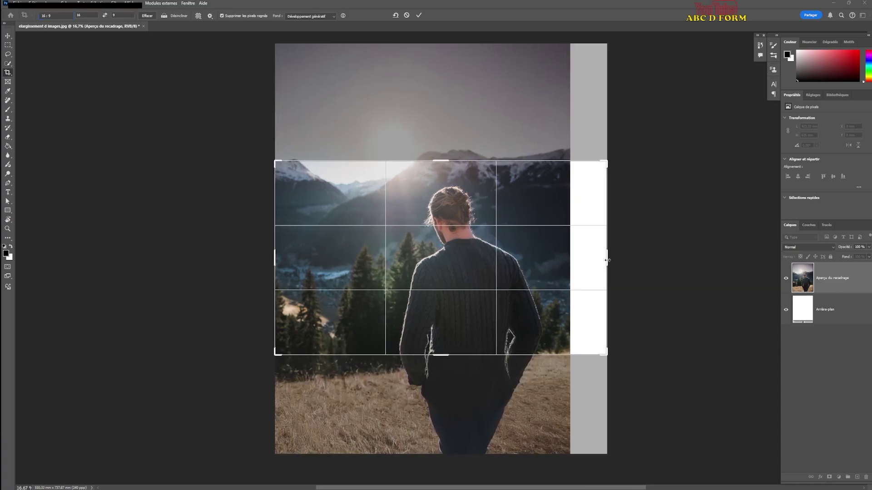
pyautogui.moveTo(273, 258); pyautogui.dragTo(253, 258)
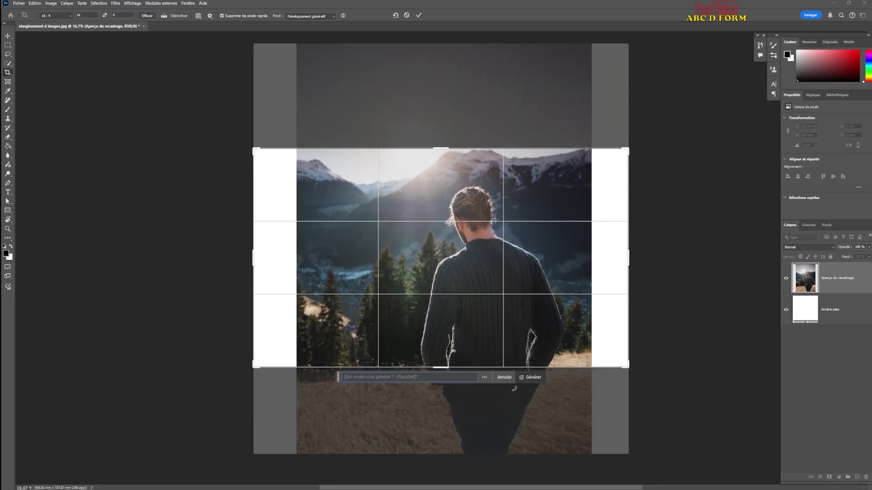
pyautogui.click(533, 377)
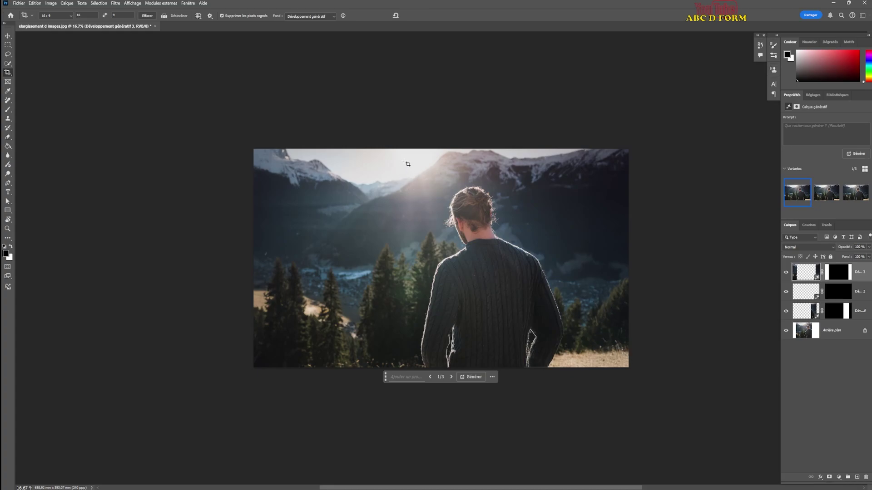
# Compare the three generated variants of the 16:9 image and keep the first one selected.
pyautogui.click(823, 200)
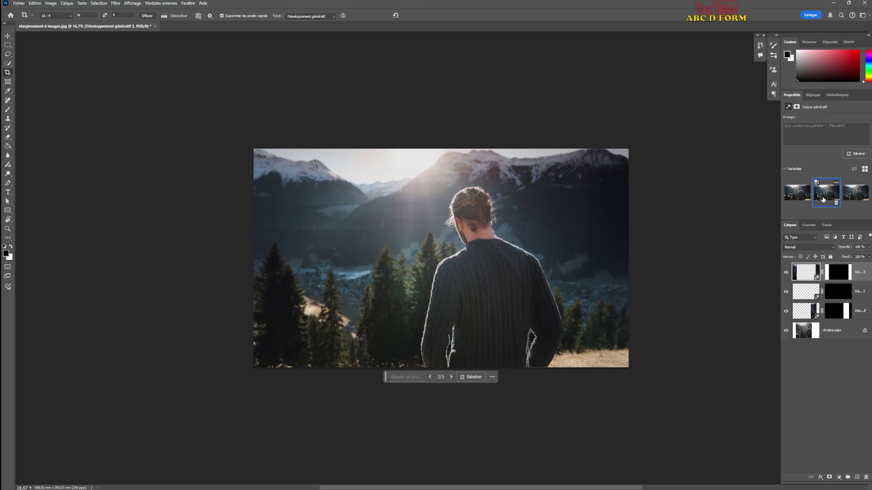
pyautogui.click(798, 195)
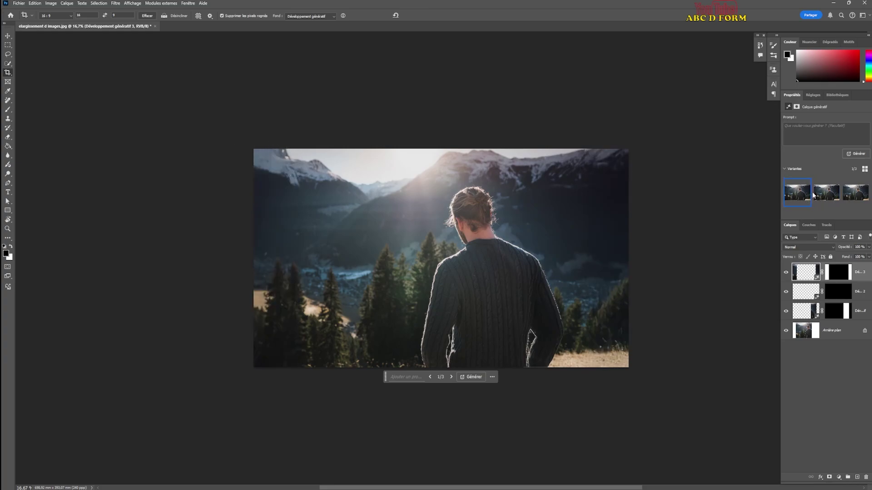
pyautogui.click(826, 193)
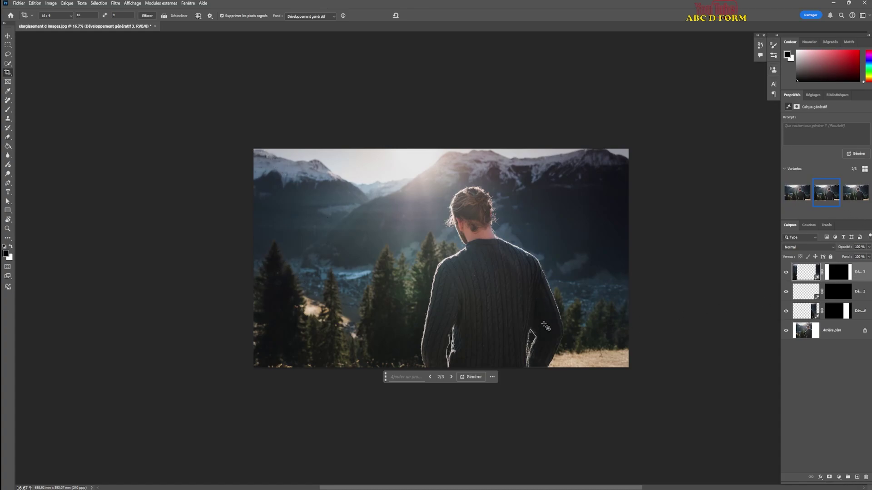
pyautogui.click(852, 196)
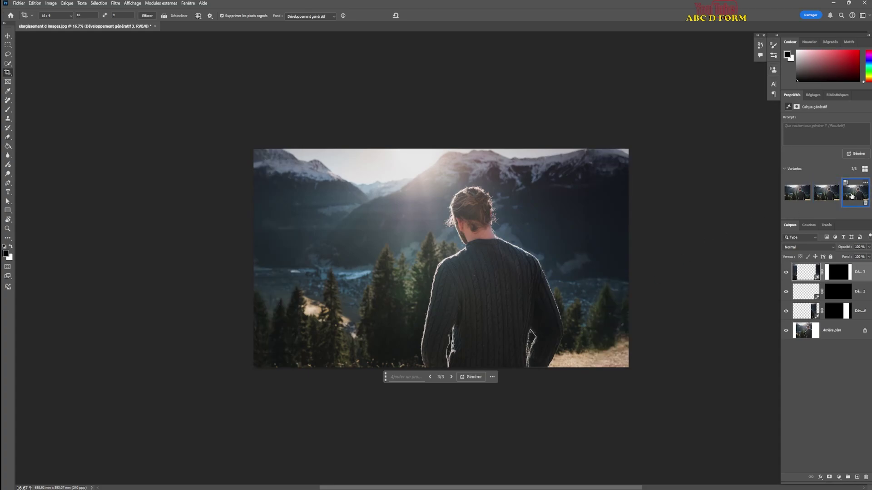
pyautogui.click(800, 196)
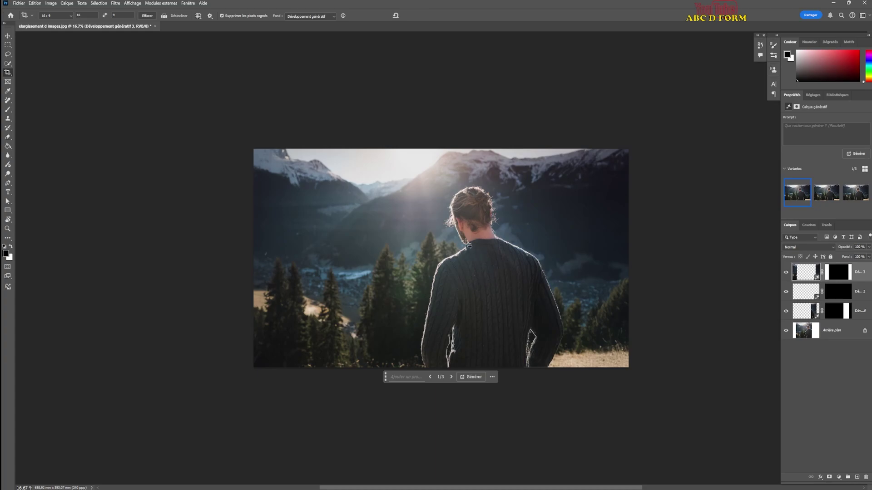
# Open the export options for the expanded image.
pyautogui.click(18, 4)
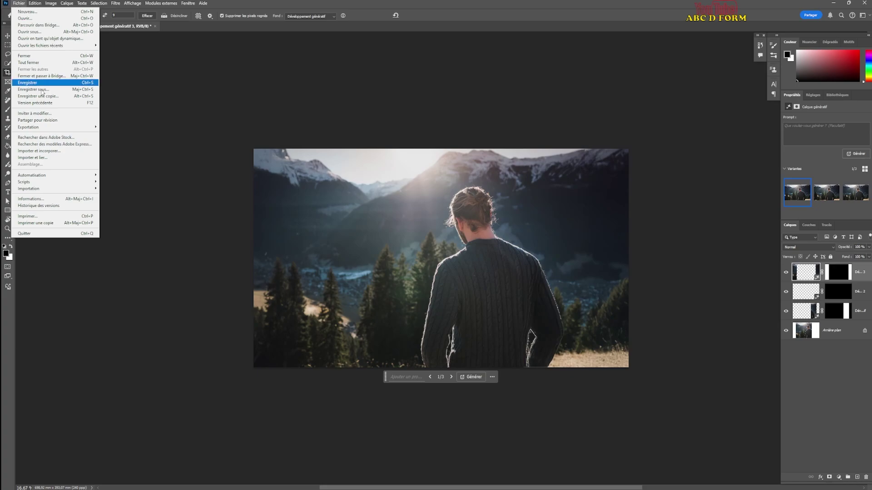
pyautogui.moveTo(47, 129)
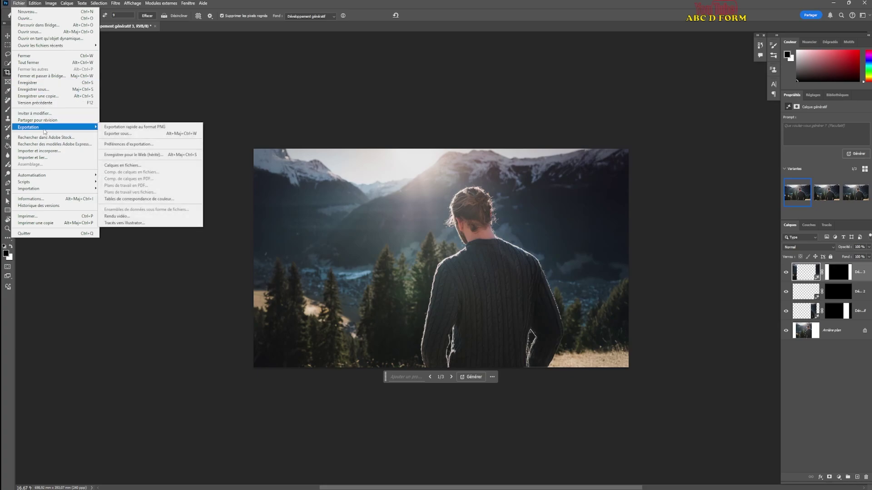